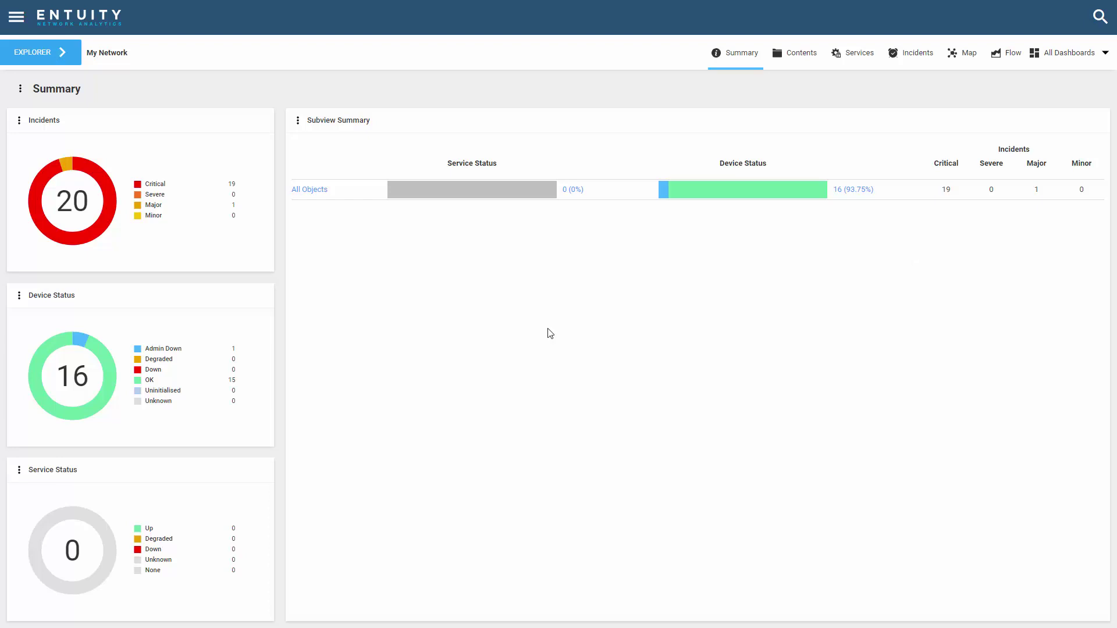
- Go to Administration to reach the Device Inventory of eight managed devices
{"action": "left_click", "coordinate": [16, 16]}
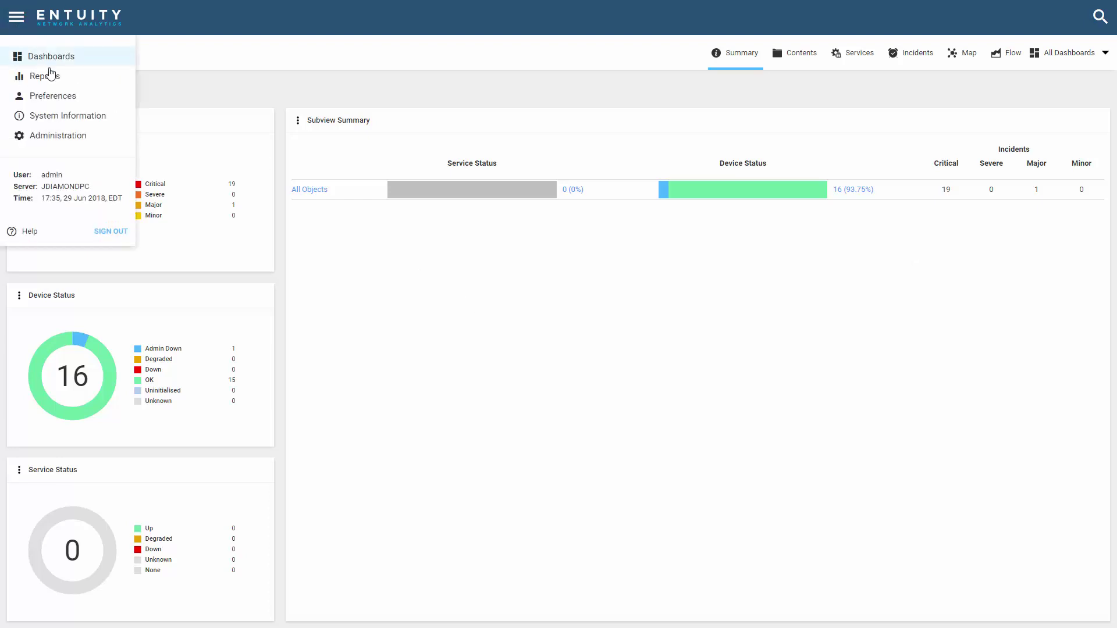
{"action": "left_click", "coordinate": [58, 135]}
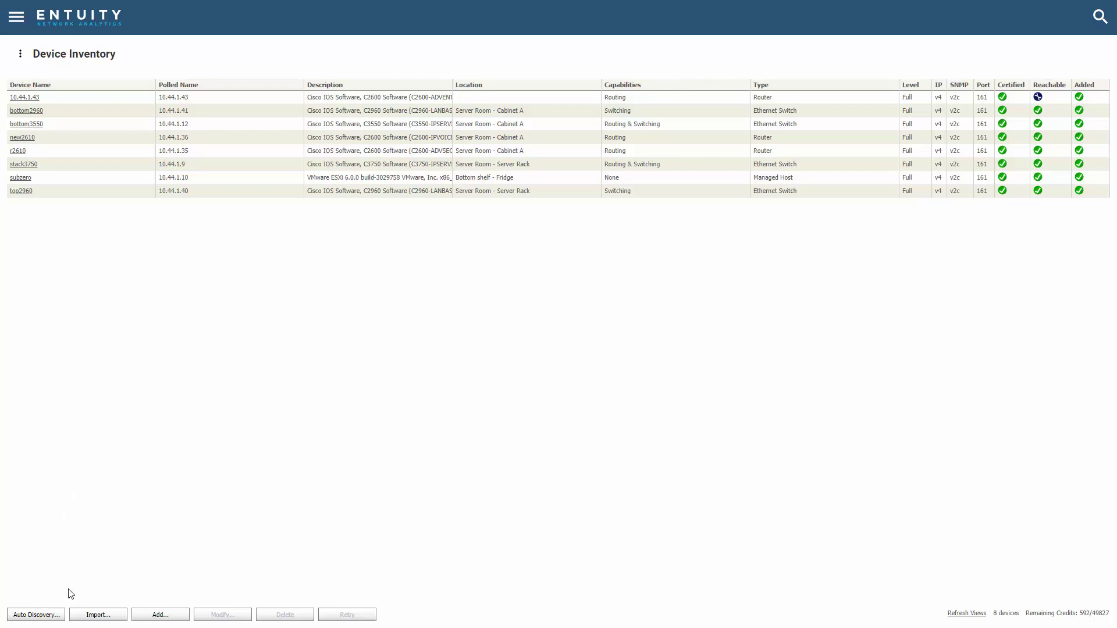
- Start a device import and choose RamseyLab.txt as the seed file
{"action": "left_click", "coordinate": [97, 616]}
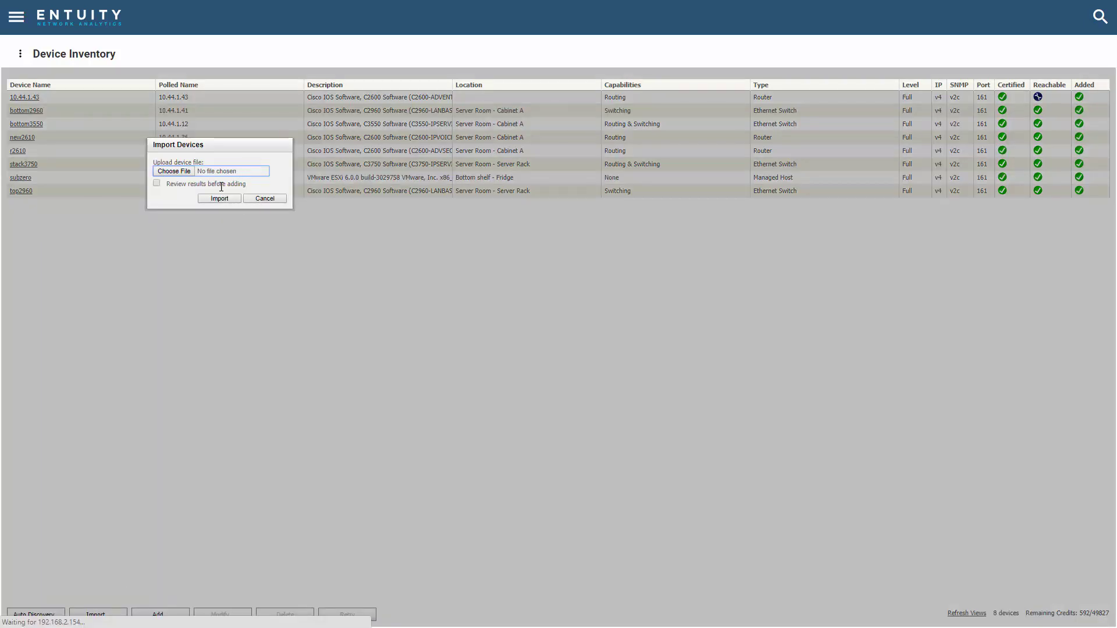
{"action": "left_click", "coordinate": [171, 172]}
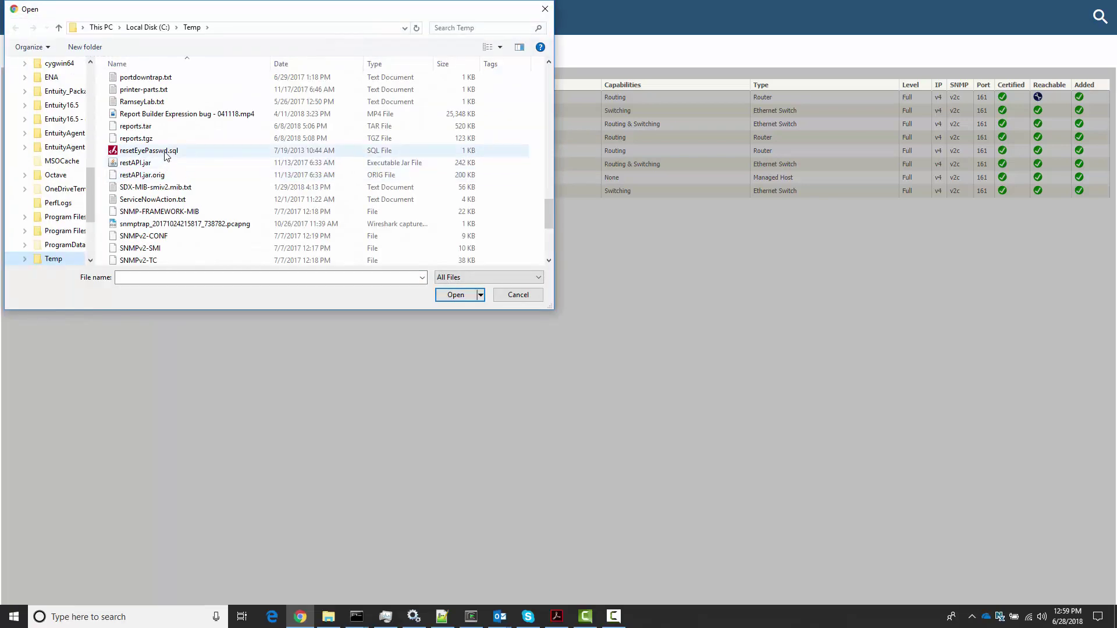
{"action": "left_click", "coordinate": [150, 103]}
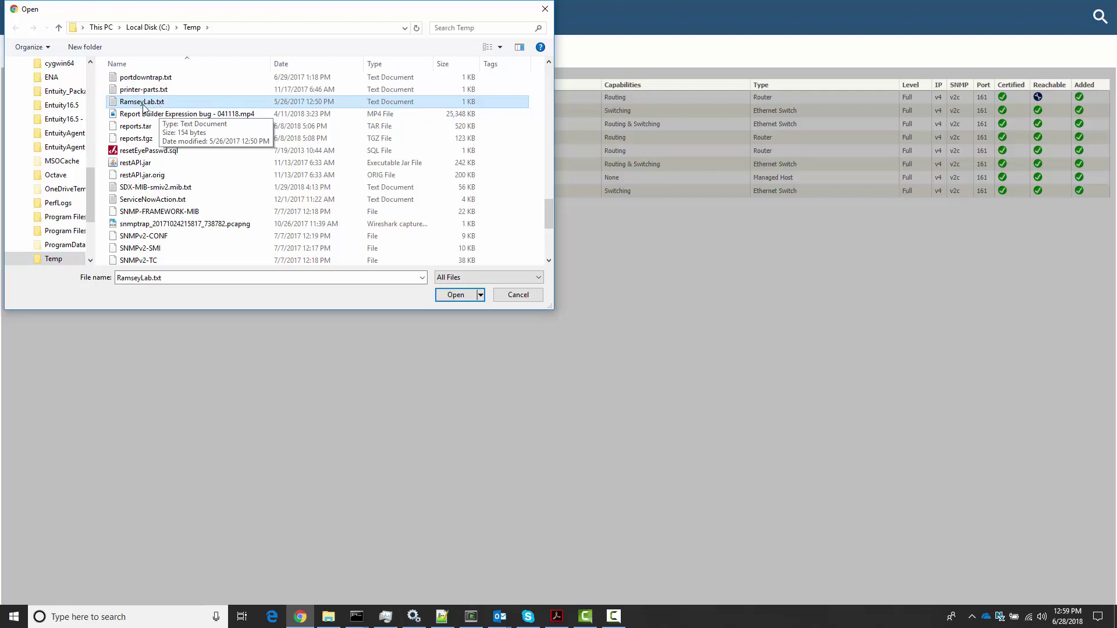
{"action": "left_click", "coordinate": [456, 295]}
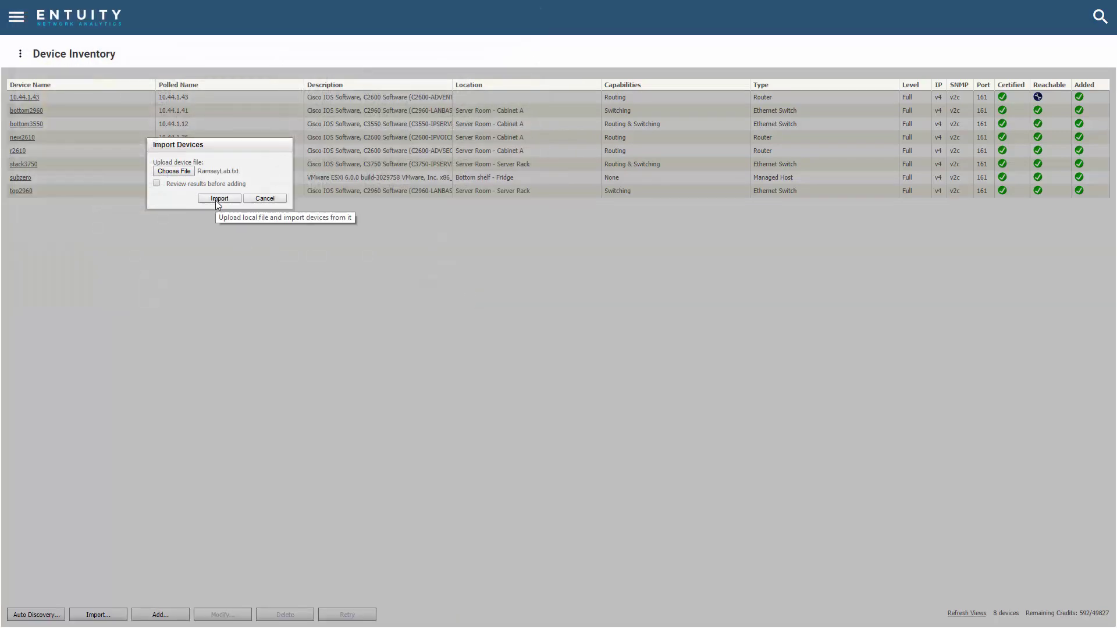
- Run the RamseyLab.txt import, adding Boston, Chicago, SanFran and ramsey-ap entries
{"action": "left_click", "coordinate": [218, 199]}
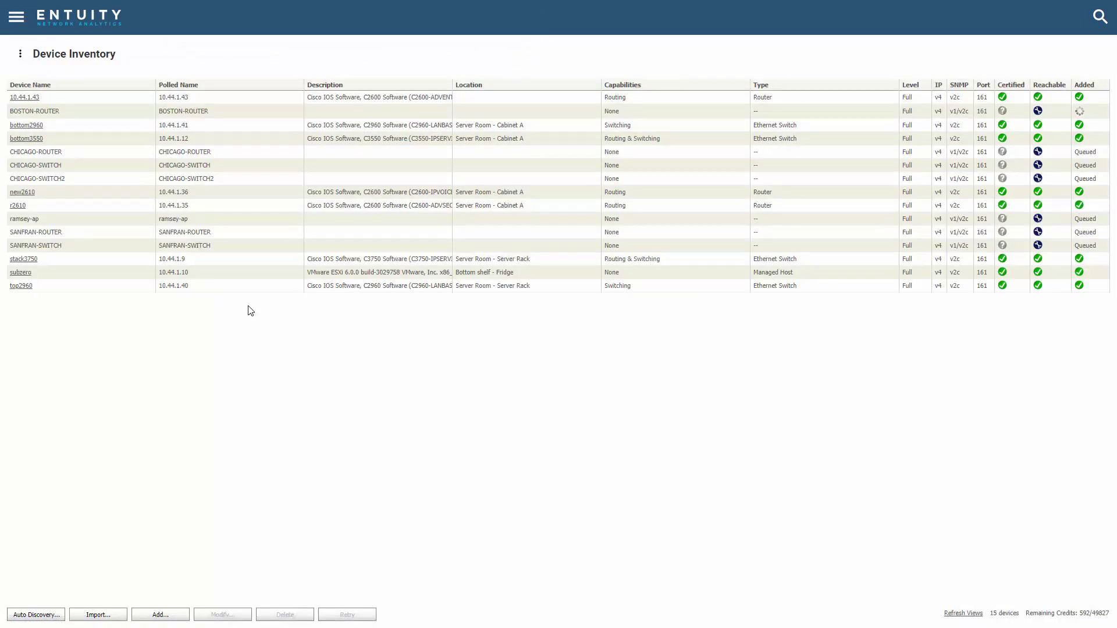